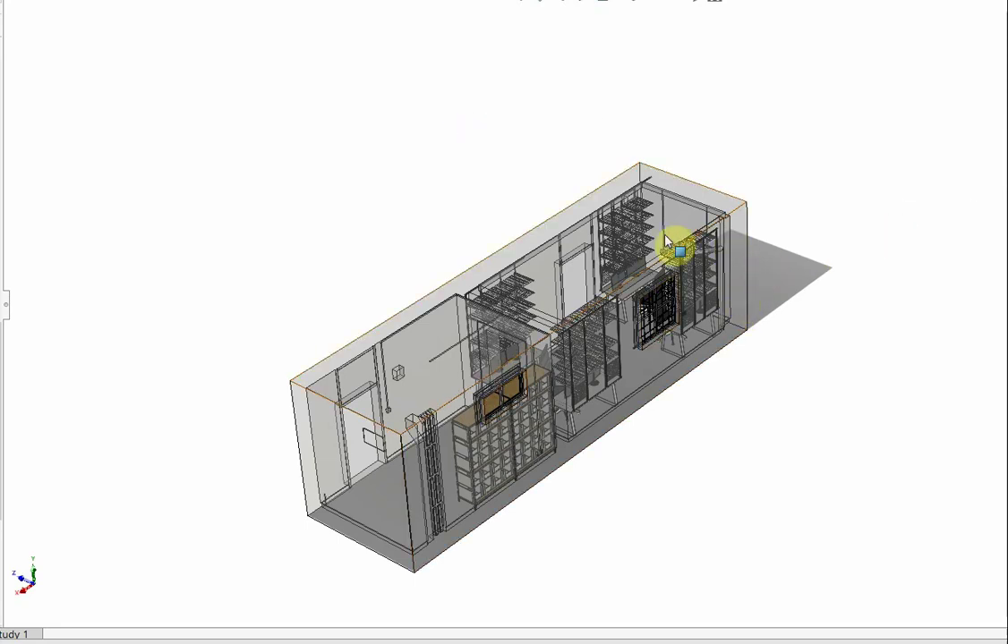
scroll(643, 264, "down", 3)
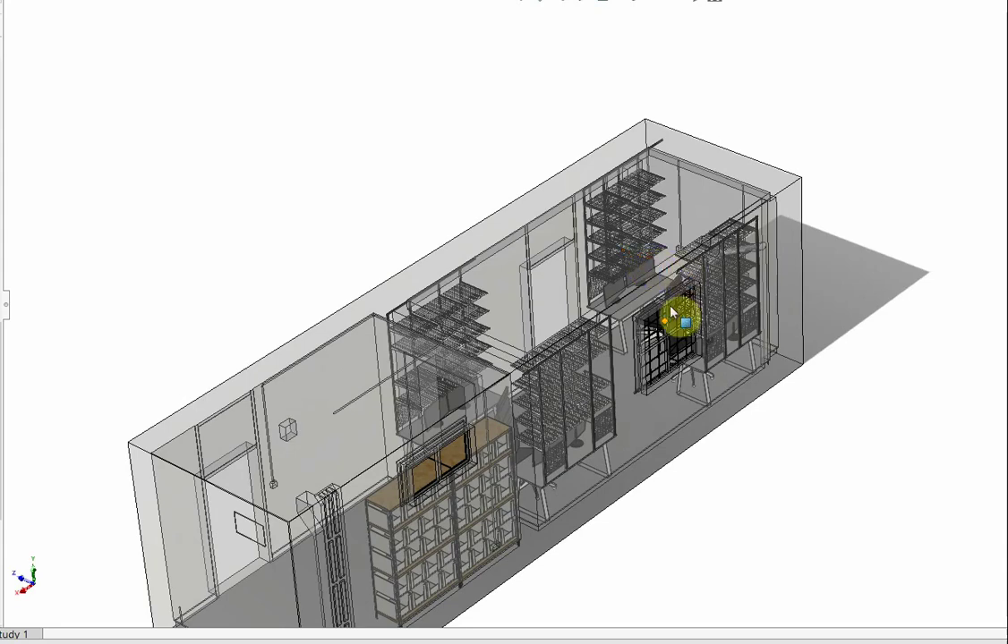
- Orbit to a lower, frontal close-up of the desk, monitors, chair and window
mouse_move(672, 313)
middle_mouse_down()
mouse_move(669, 243)
mouse_move(700, 207)
mouse_move(749, 241)
mouse_move(814, 322)
mouse_move(799, 390)
mouse_move(783, 333)
mouse_move(776, 355)
mouse_move(650, 263)
mouse_move(719, 333)
mouse_move(749, 333)
mouse_move(751, 370)
mouse_move(759, 349)
mouse_move(760, 382)
mouse_move(749, 386)
mouse_move(760, 391)
mouse_move(738, 360)
mouse_move(756, 349)
middle_mouse_up()
scroll(850, 404, "up", 3)
scroll(736, 369, "down", 5)
scroll(431, 134, "down", 3)
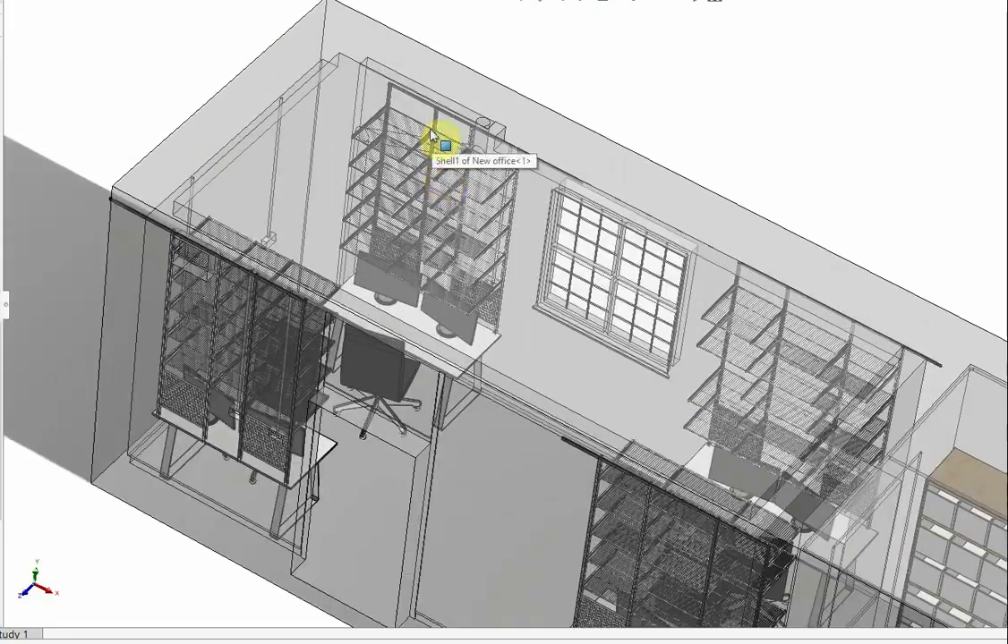
scroll(430, 135, "down", 2)
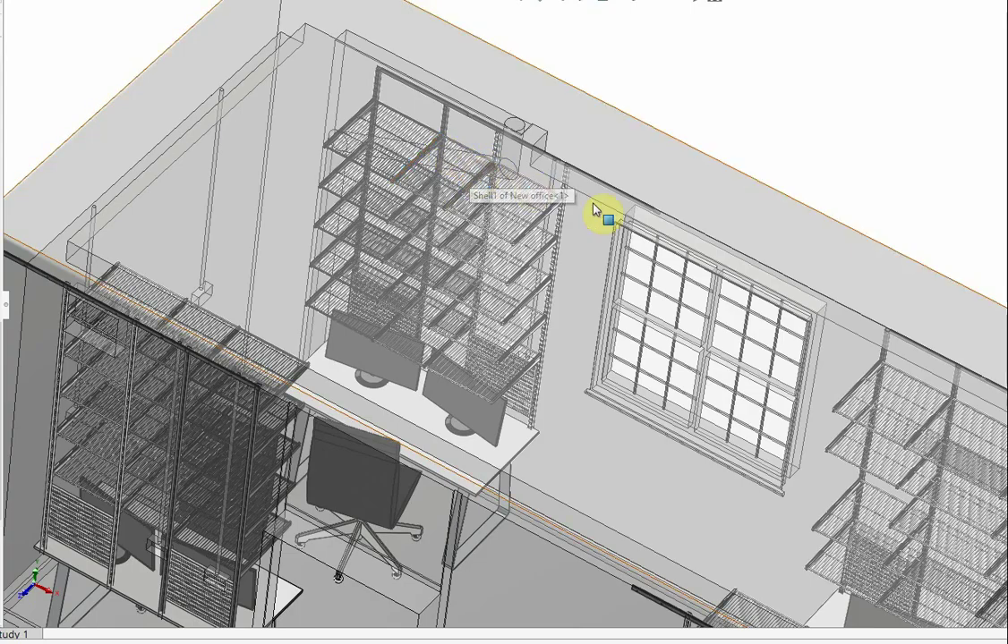
- Orbit the room from overhead to a side-on view with upright walls and shelving
mouse_move(455, 175)
middle_mouse_down()
mouse_move(574, 242)
mouse_move(523, 218)
mouse_move(578, 214)
mouse_move(572, 296)
mouse_move(528, 232)
middle_mouse_up()
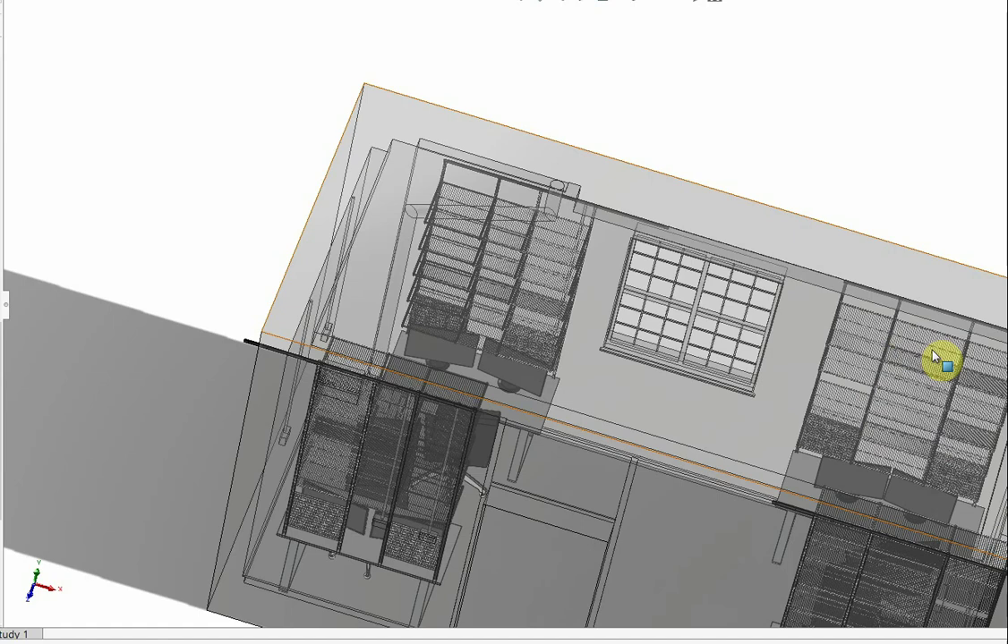
middle_click_drag(940, 360, 917, 333)
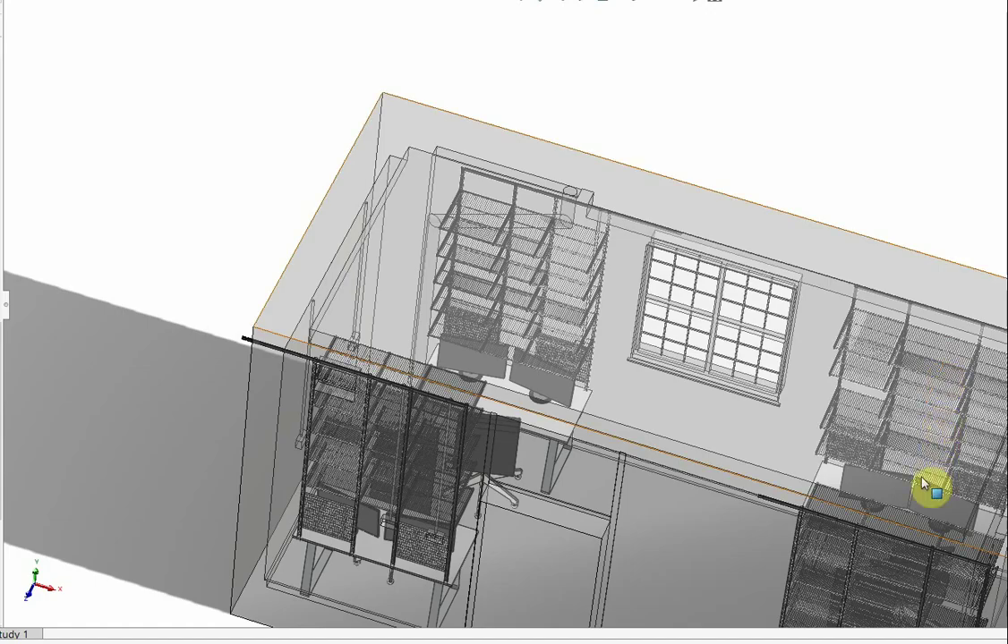
mouse_move(946, 418)
middle_mouse_down()
mouse_move(922, 455)
mouse_move(896, 408)
mouse_move(944, 478)
middle_mouse_up()
mouse_move(767, 432)
middle_mouse_down()
mouse_move(798, 466)
mouse_move(704, 474)
mouse_move(701, 496)
middle_mouse_up()
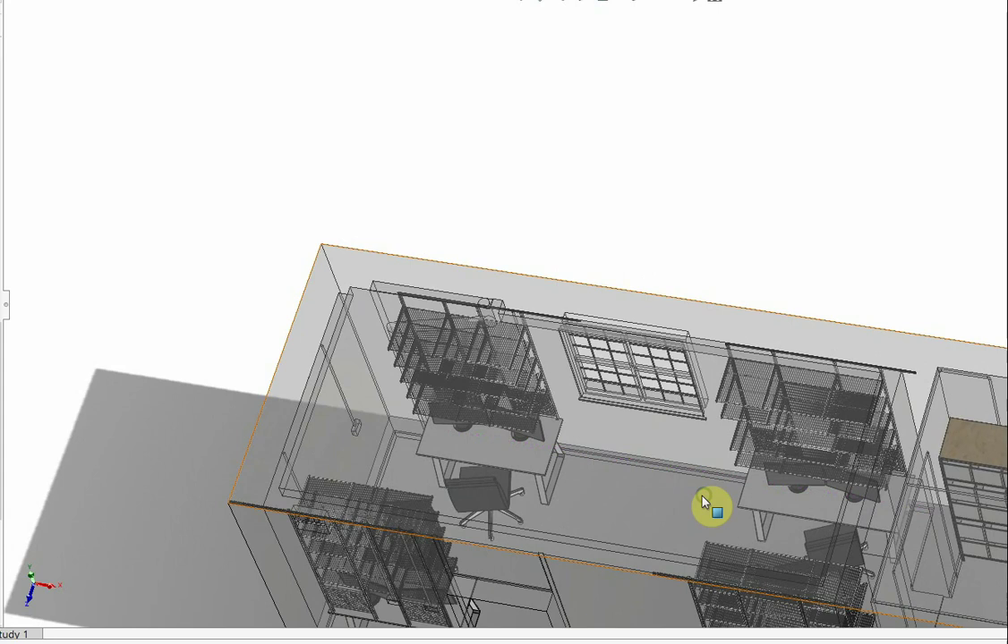
mouse_move(791, 529)
middle_mouse_down()
mouse_move(789, 484)
mouse_move(719, 418)
mouse_move(701, 310)
mouse_move(492, 299)
mouse_move(476, 498)
middle_mouse_up()
scroll(790, 483, "up", 2)
scroll(578, 478, "down", 1)
scroll(911, 393, "down", 3)
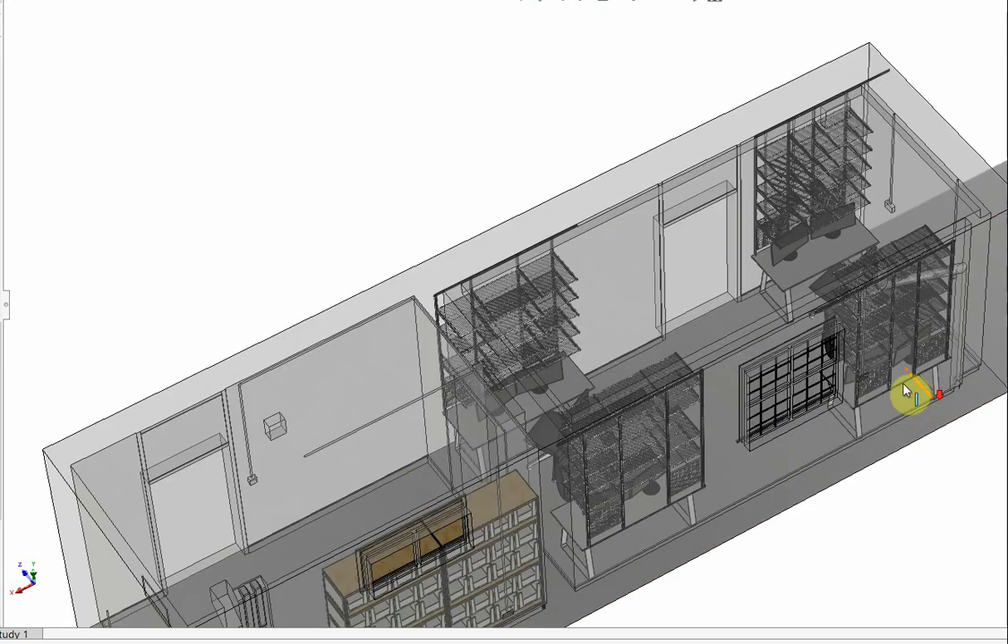
scroll(861, 367, "down", 2)
scroll(763, 261, "down", 1)
scroll(761, 260, "up", 2)
scroll(765, 275, "up", 2)
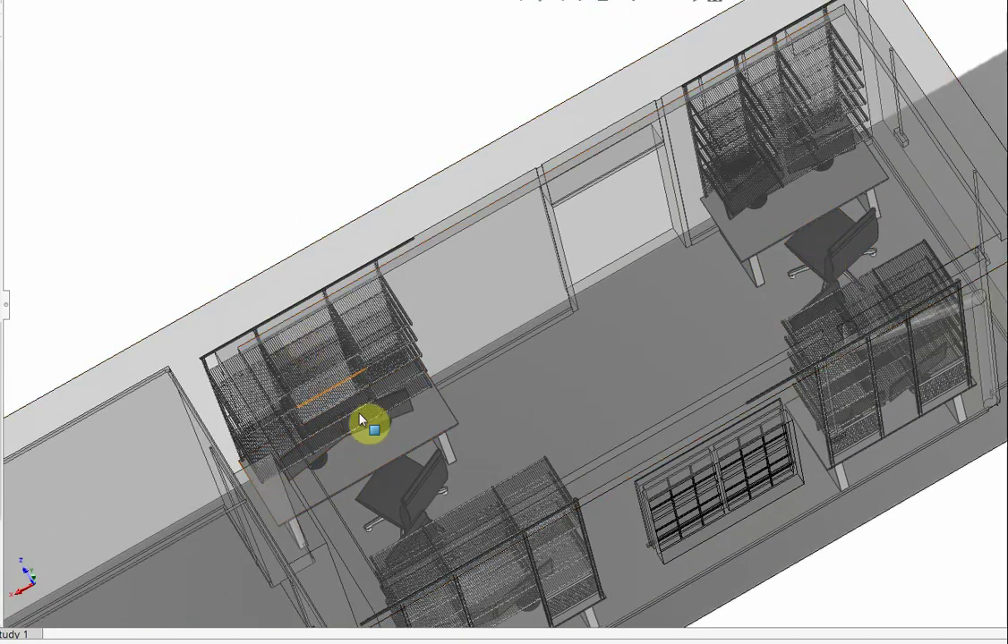
- Orbit to a steep overhead view revealing the chairs around the open floor
mouse_move(402, 490)
middle_mouse_down()
mouse_move(417, 418)
mouse_move(385, 382)
mouse_move(345, 285)
middle_mouse_up()
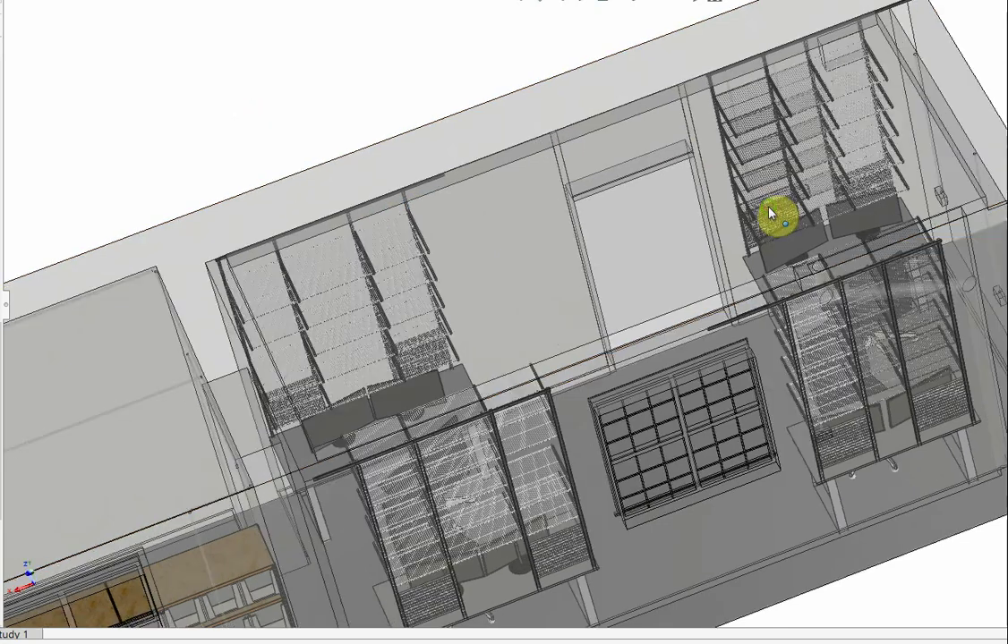
middle_click_drag(776, 218, 778, 282)
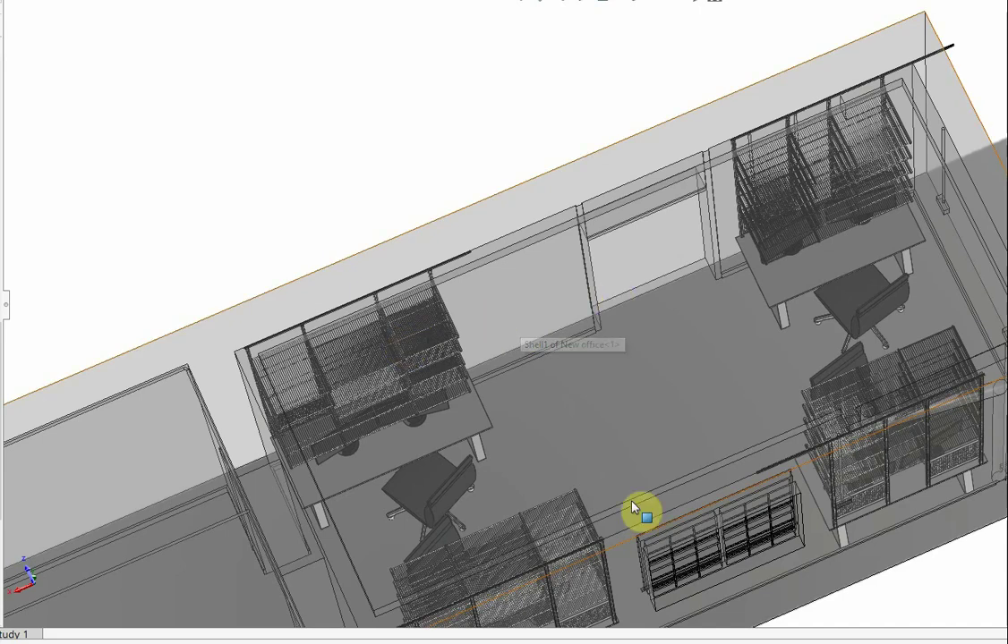
scroll(720, 445, "down", 3)
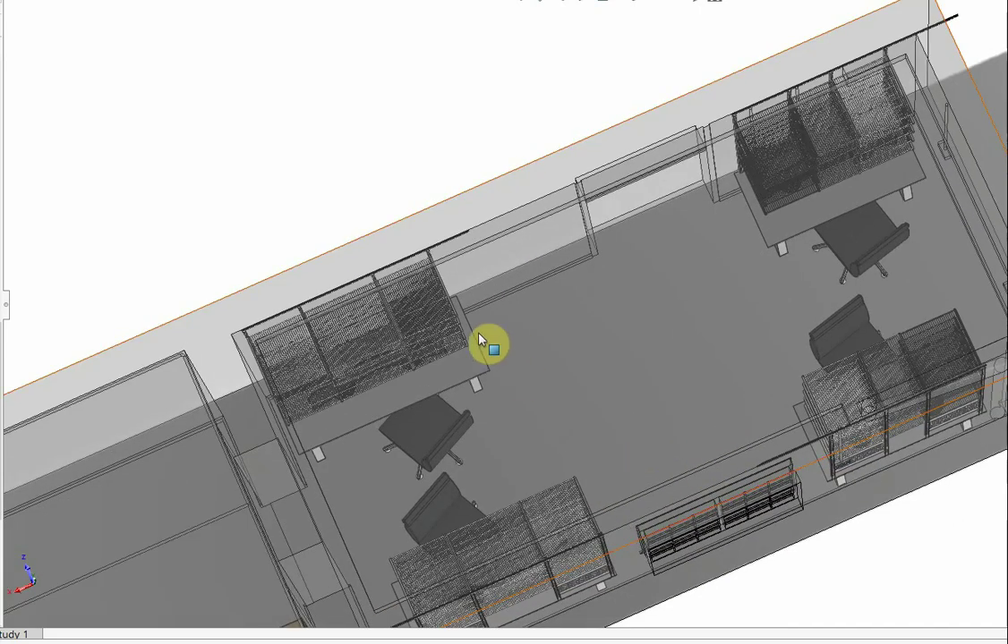
- Select the left desk, then orbit to an oblique close-up of its wire shelving
left_click(468, 346)
scroll(543, 341, "up", 3)
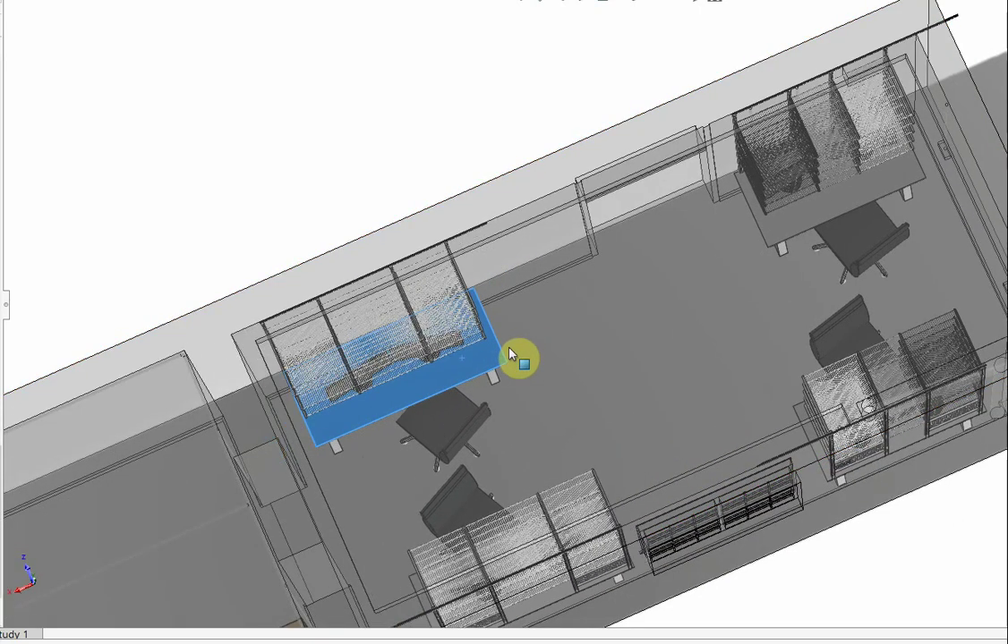
left_click_drag(542, 341, 534, 356)
mouse_move(786, 360)
middle_mouse_down()
mouse_move(1001, 183)
mouse_move(972, 135)
mouse_move(982, 103)
mouse_move(846, 218)
middle_mouse_up()
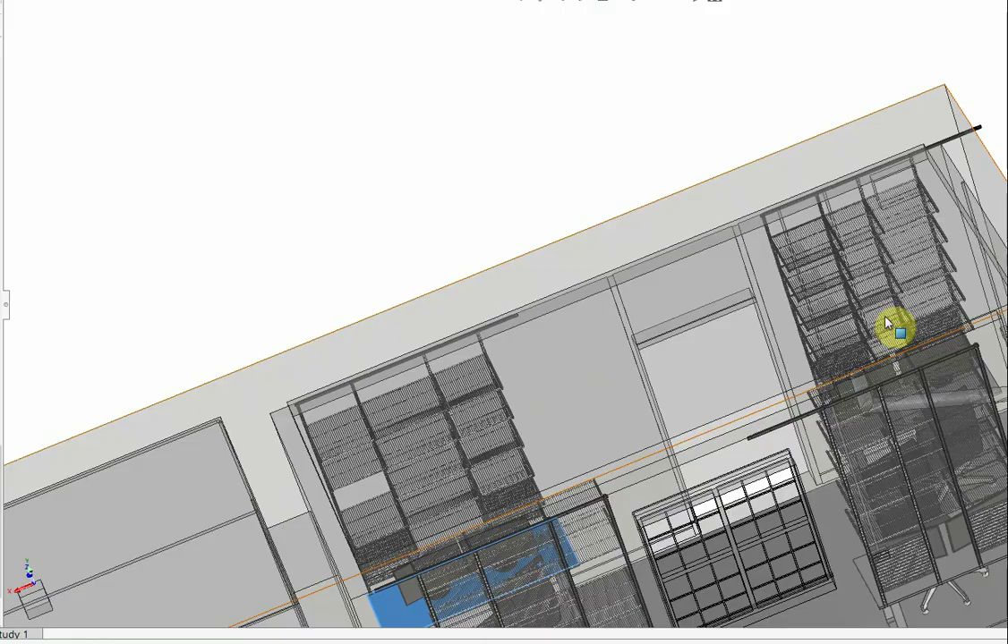
middle_click_drag(893, 331, 922, 298)
scroll(922, 298, "up", 2)
scroll(921, 283, "up", 2)
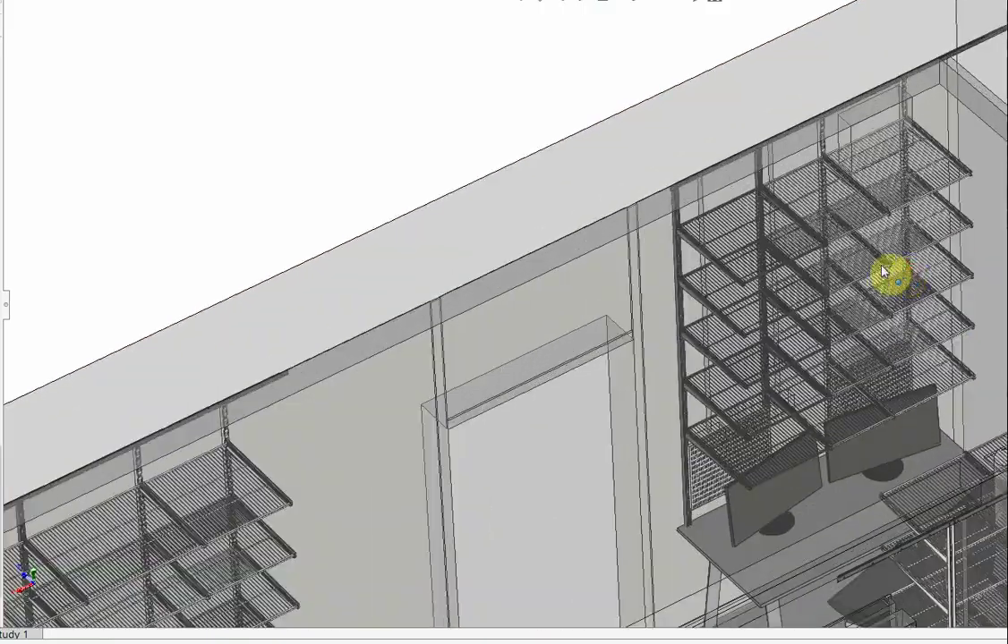
scroll(888, 275, "up", 2)
scroll(792, 275, "up", 2)
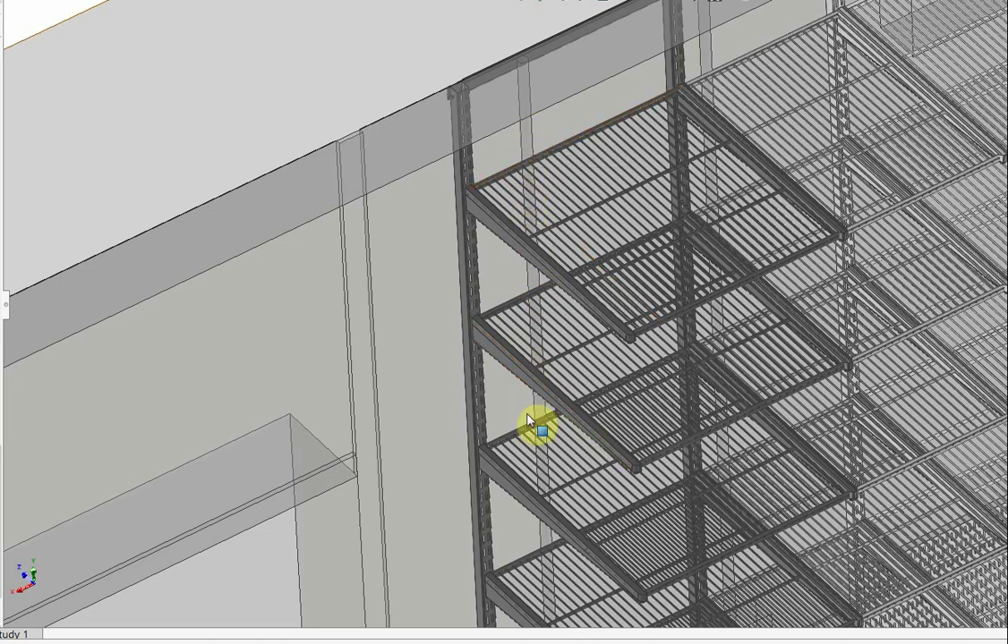
scroll(555, 347, "down", 2)
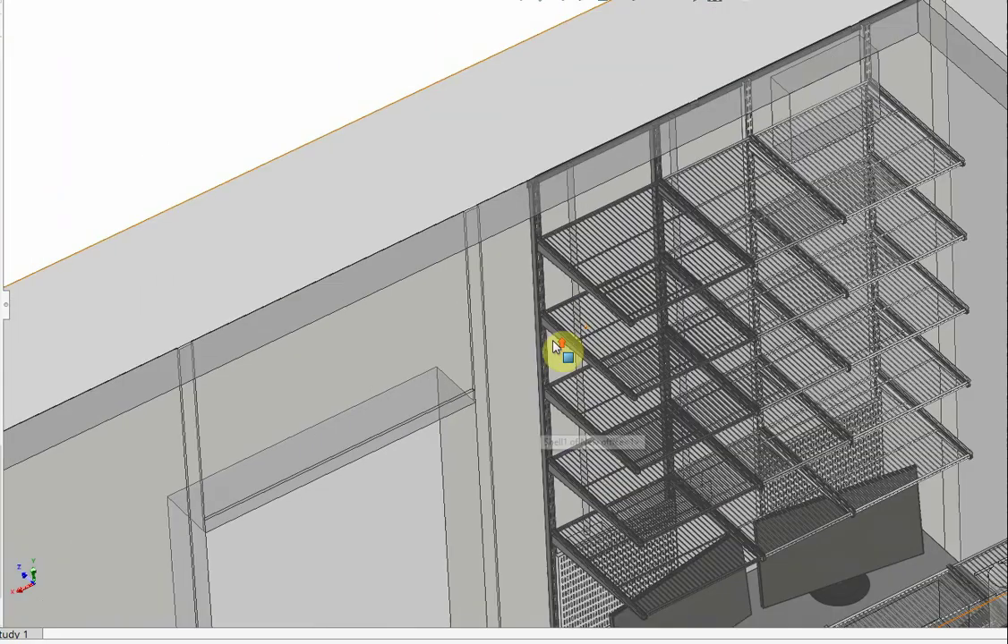
scroll(587, 316, "down", 2)
- Orbit from a low shelf angle to a near-front side view along the wall
middle_click_drag(604, 280, 612, 157)
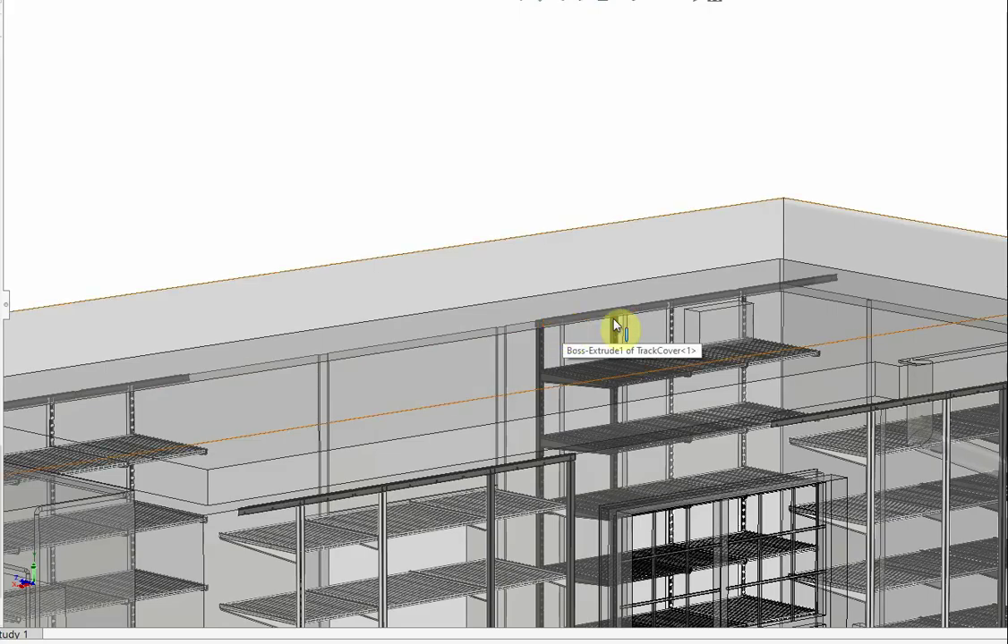
middle_click_drag(705, 304, 768, 398)
mouse_move(683, 488)
middle_mouse_down()
mouse_move(729, 471)
mouse_move(719, 473)
middle_mouse_up()
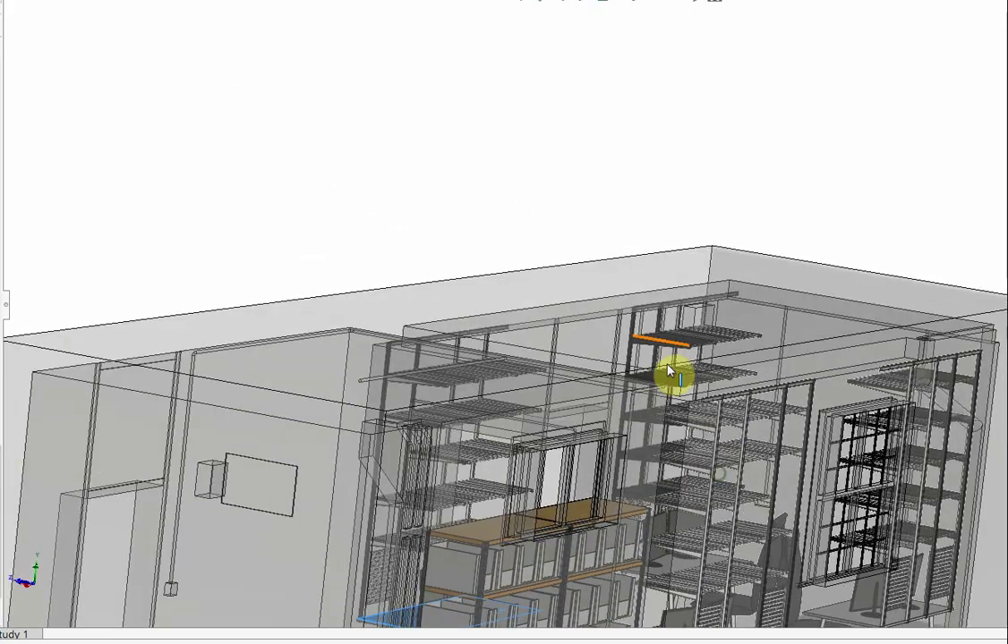
mouse_move(708, 349)
middle_mouse_down()
mouse_move(637, 439)
mouse_move(366, 433)
mouse_move(314, 494)
middle_mouse_up()
scroll(314, 494, "up", 3)
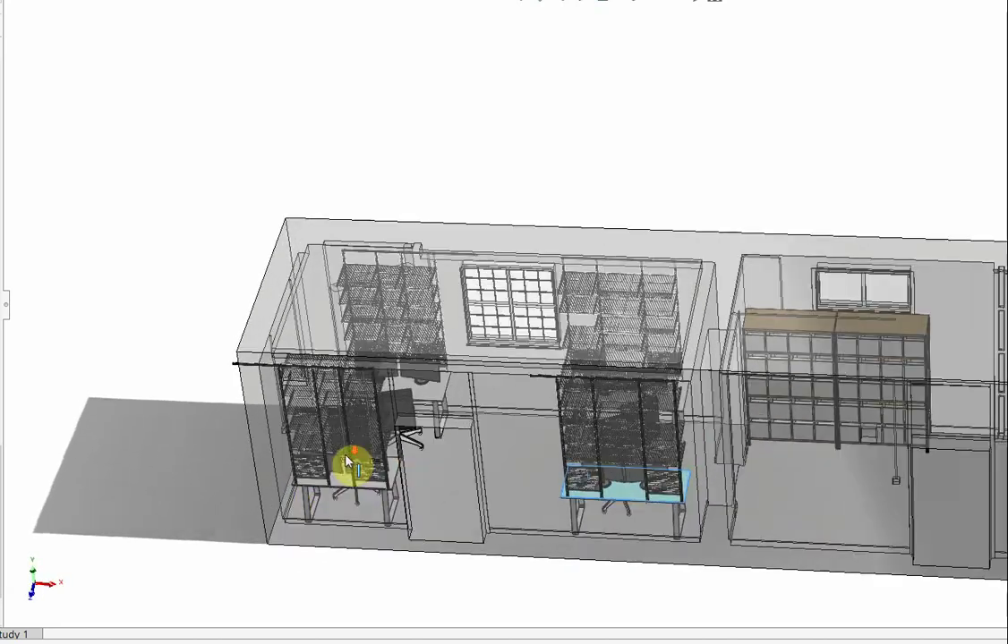
scroll(348, 465, "up", 3)
scroll(478, 396, "down", 3)
scroll(460, 427, "down", 1)
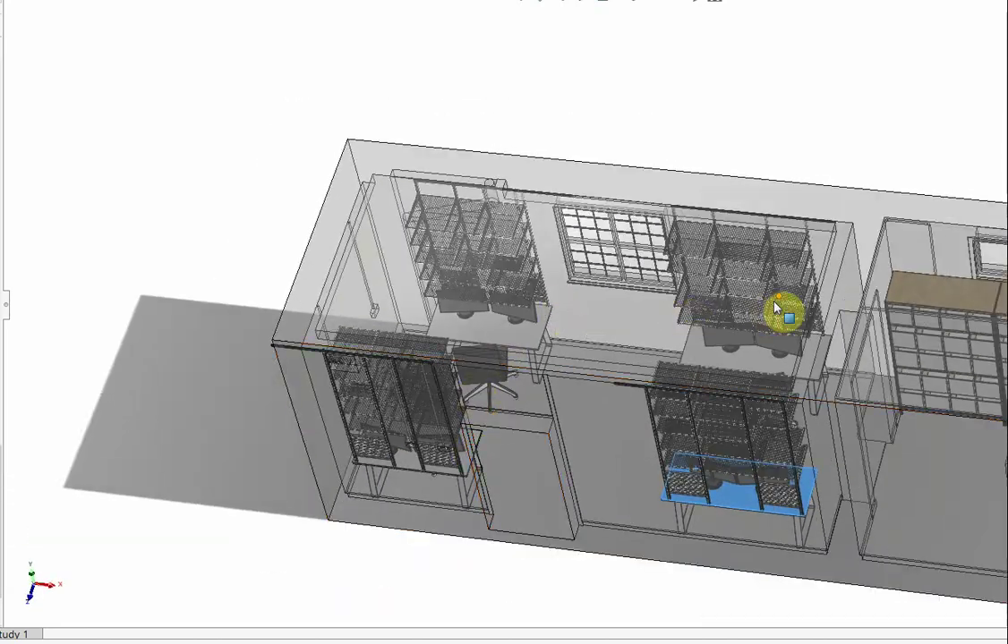
scroll(652, 417, "down", 2)
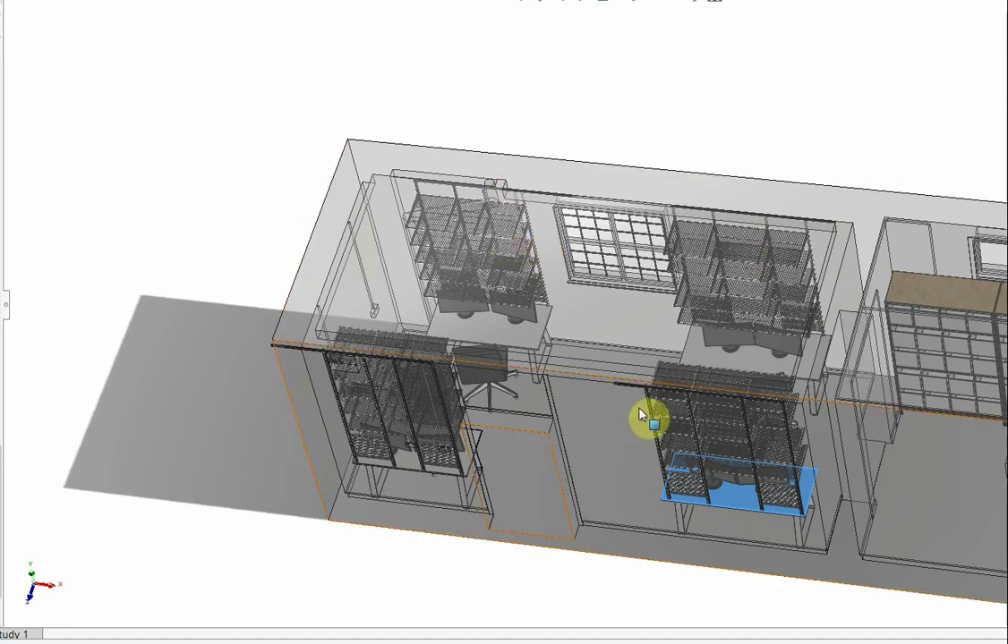
- Orbit to an elevated angle showing both desk bays and the storage room
mouse_move(653, 417)
middle_mouse_down()
mouse_move(710, 422)
mouse_move(659, 351)
mouse_move(641, 394)
mouse_move(652, 400)
mouse_move(688, 377)
mouse_move(644, 371)
mouse_move(658, 416)
mouse_move(667, 400)
mouse_move(677, 420)
middle_mouse_up()
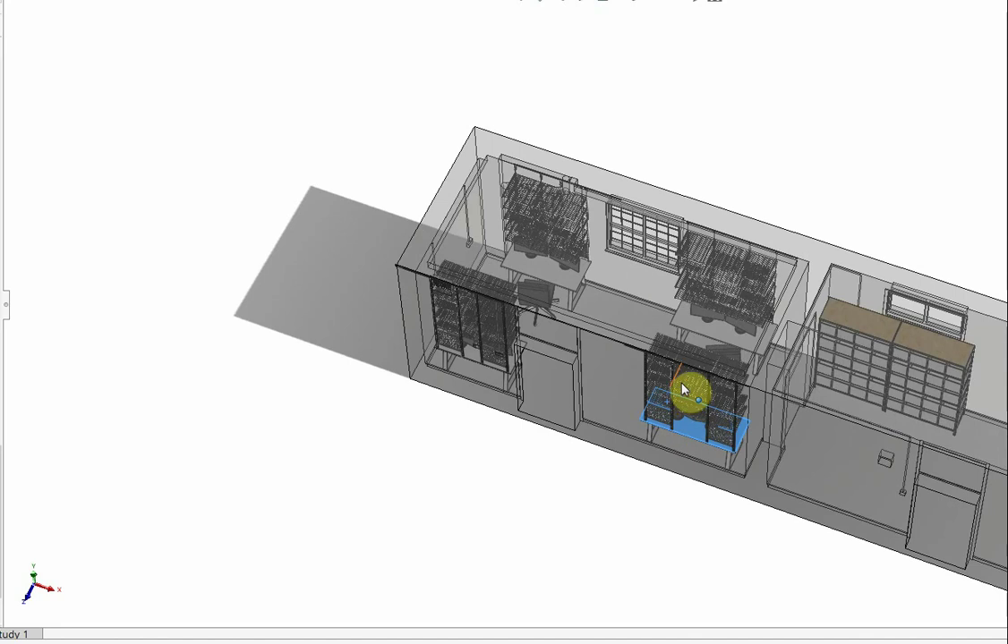
scroll(685, 381, "down", 2)
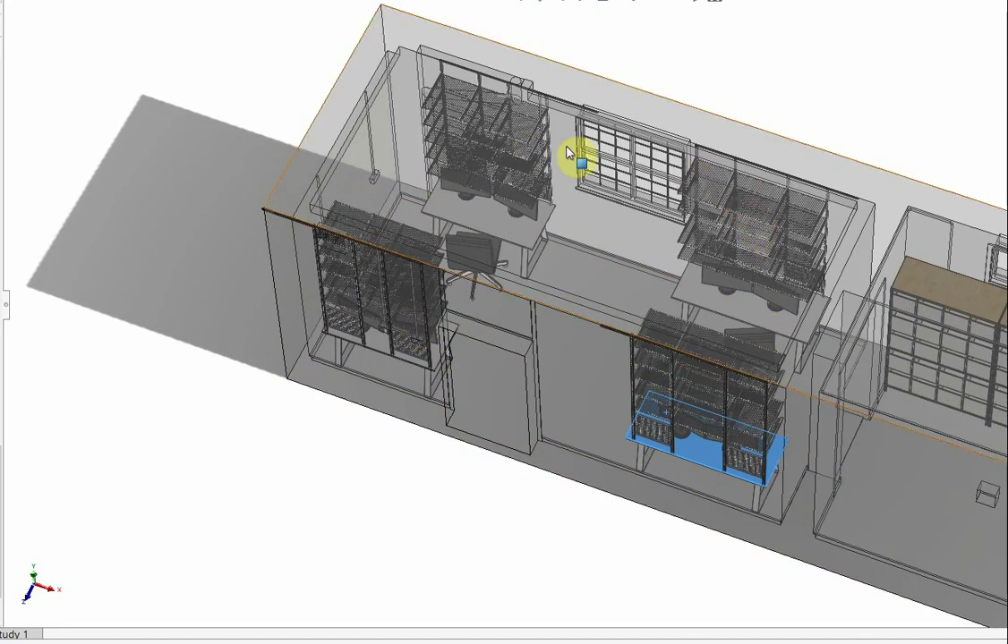
scroll(626, 286, "up", 3)
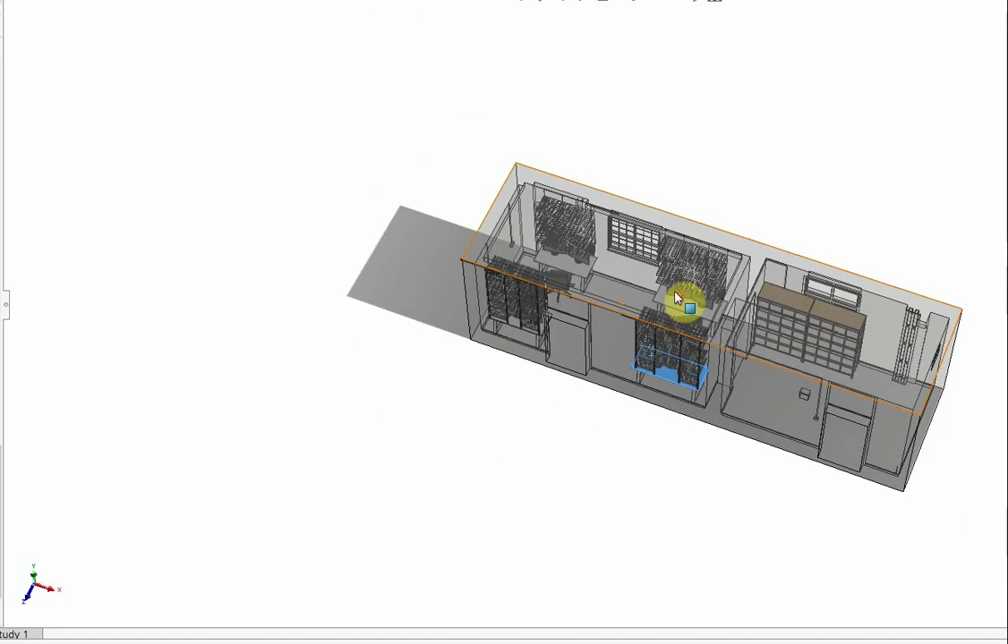
scroll(832, 389, "down", 2)
scroll(802, 363, "down", 2)
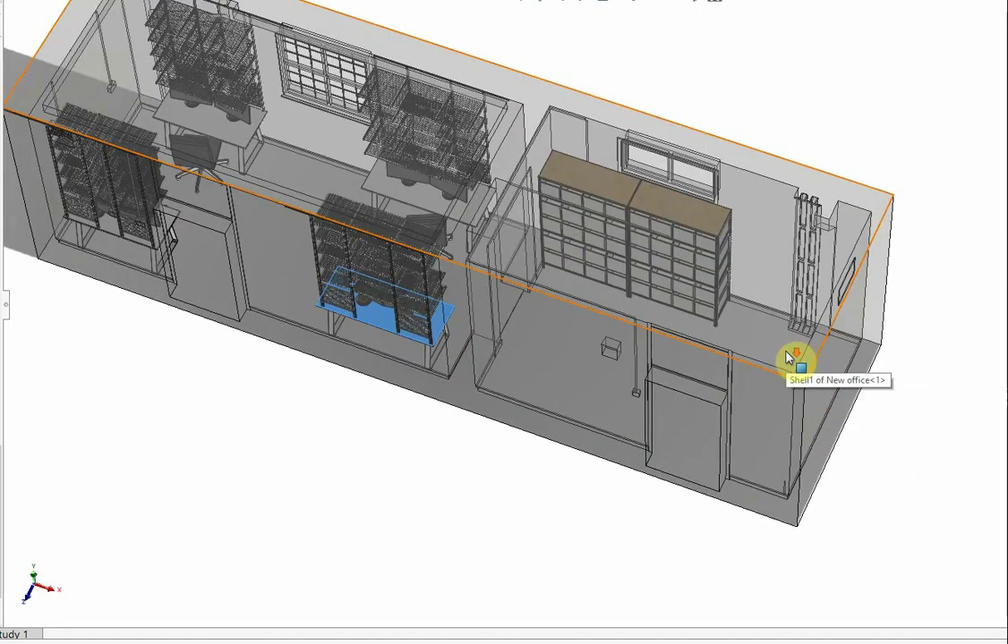
scroll(684, 313, "up", 3)
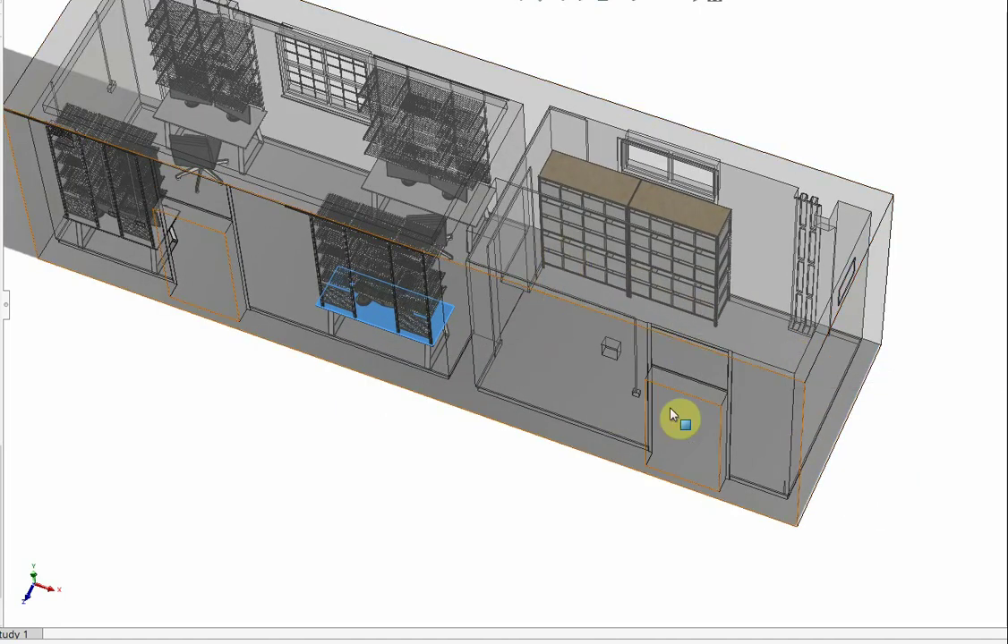
scroll(719, 281, "down", 3)
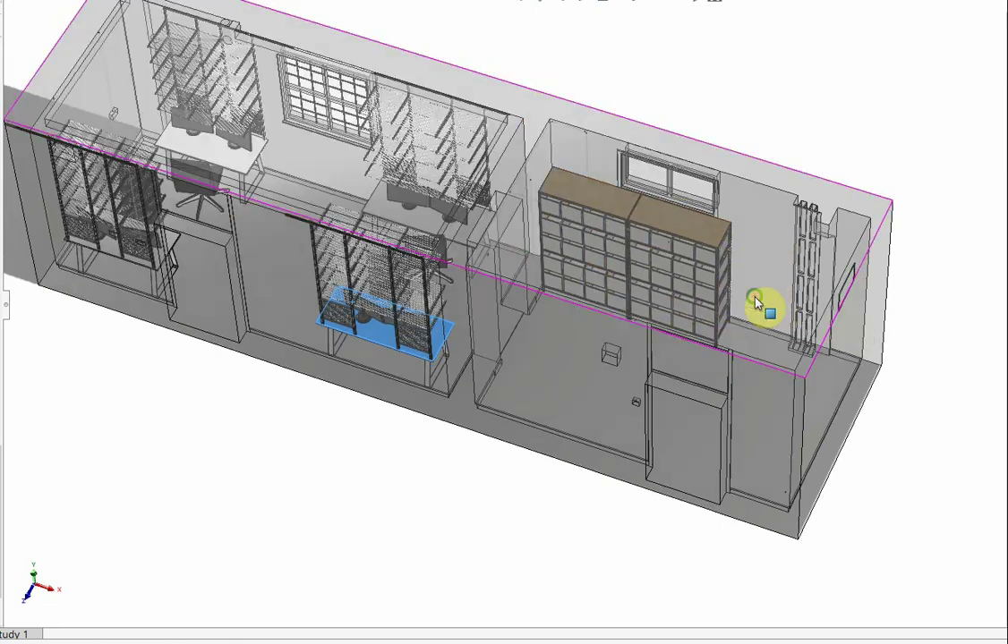
- Orbit to a higher isometric view showing both rooms, storage cabinets and doorway
mouse_move(760, 302)
middle_mouse_down()
mouse_move(695, 290)
mouse_move(720, 254)
mouse_move(727, 273)
middle_mouse_up()
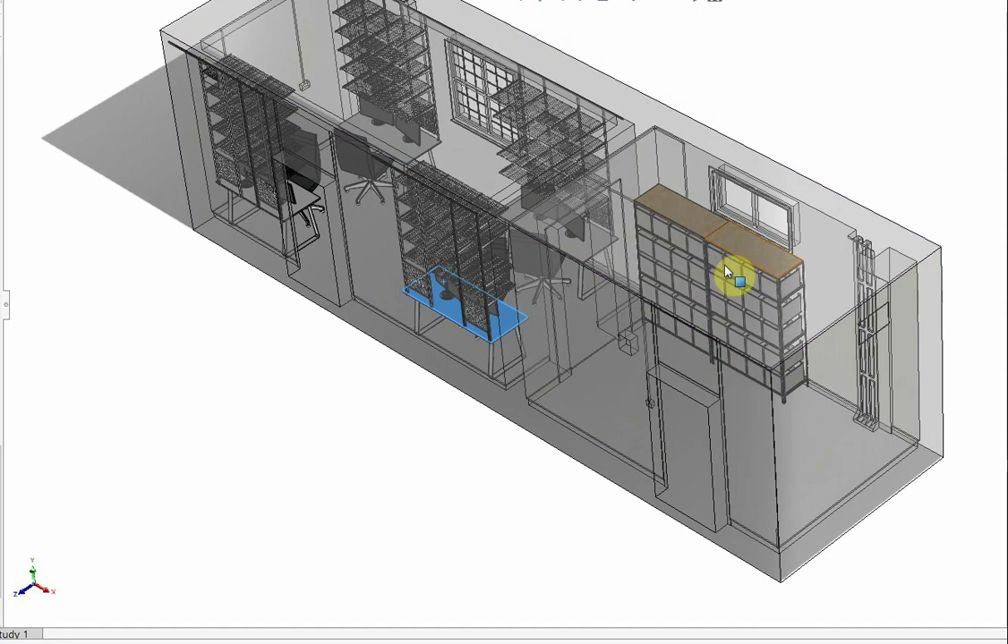
scroll(792, 251, "up", 2)
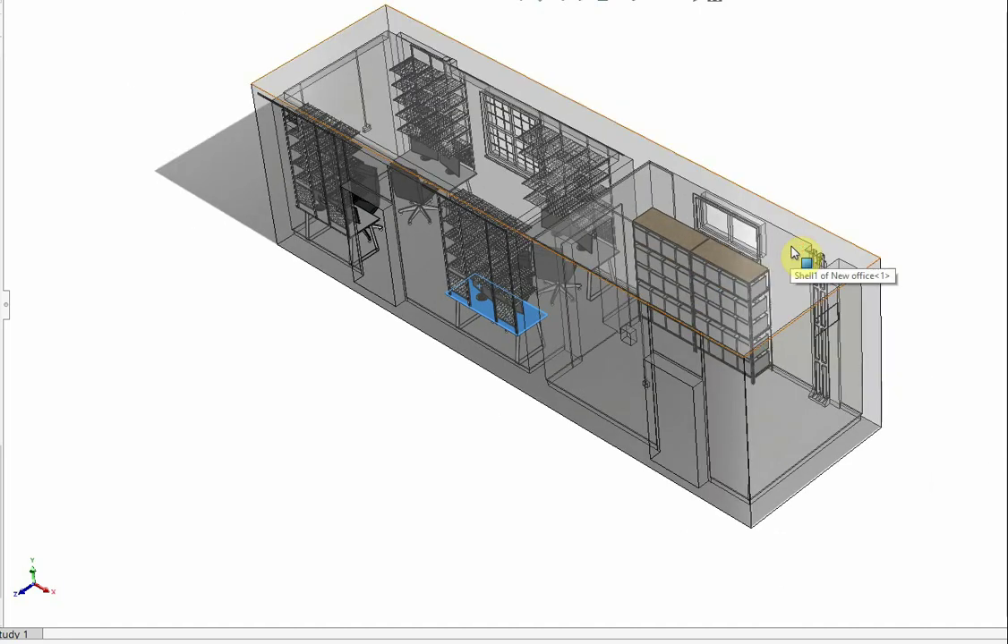